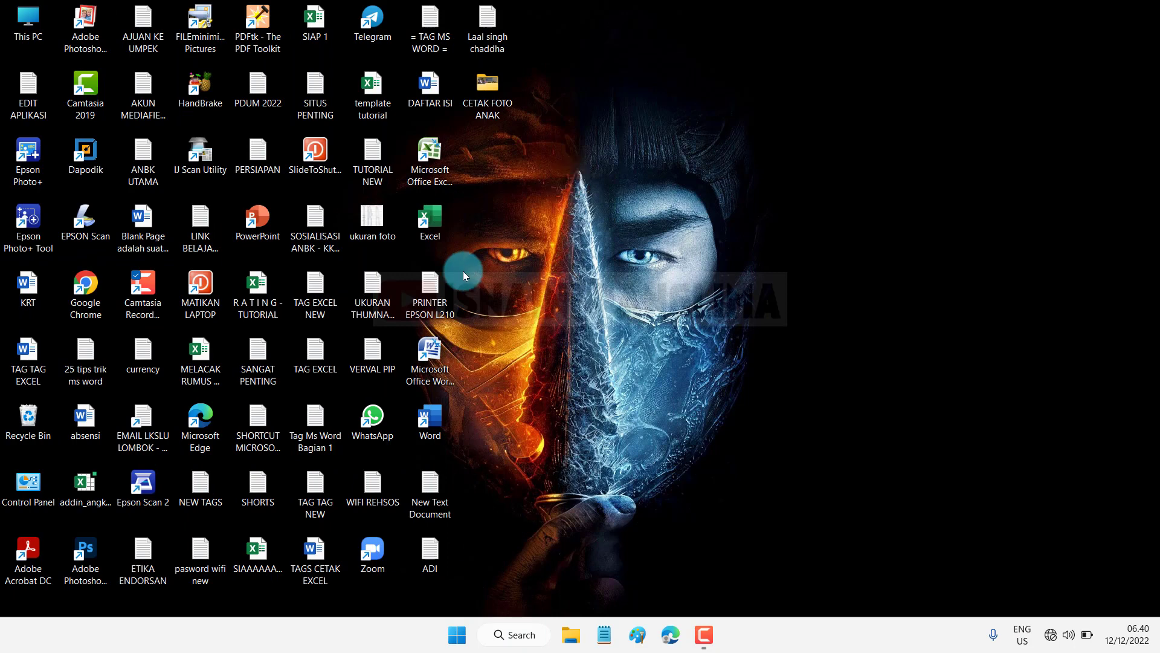
# Check the Windows edition under the Windows specifications on the system's About page and close Settings.
pyautogui.click(457, 644)
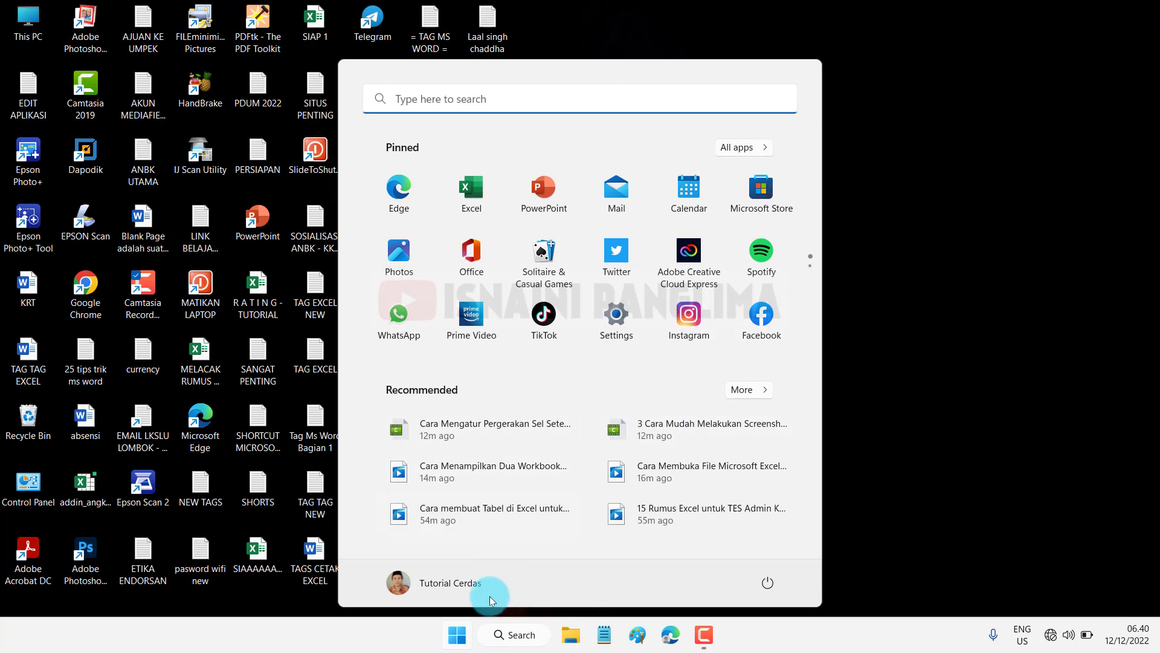
pyautogui.click(895, 419)
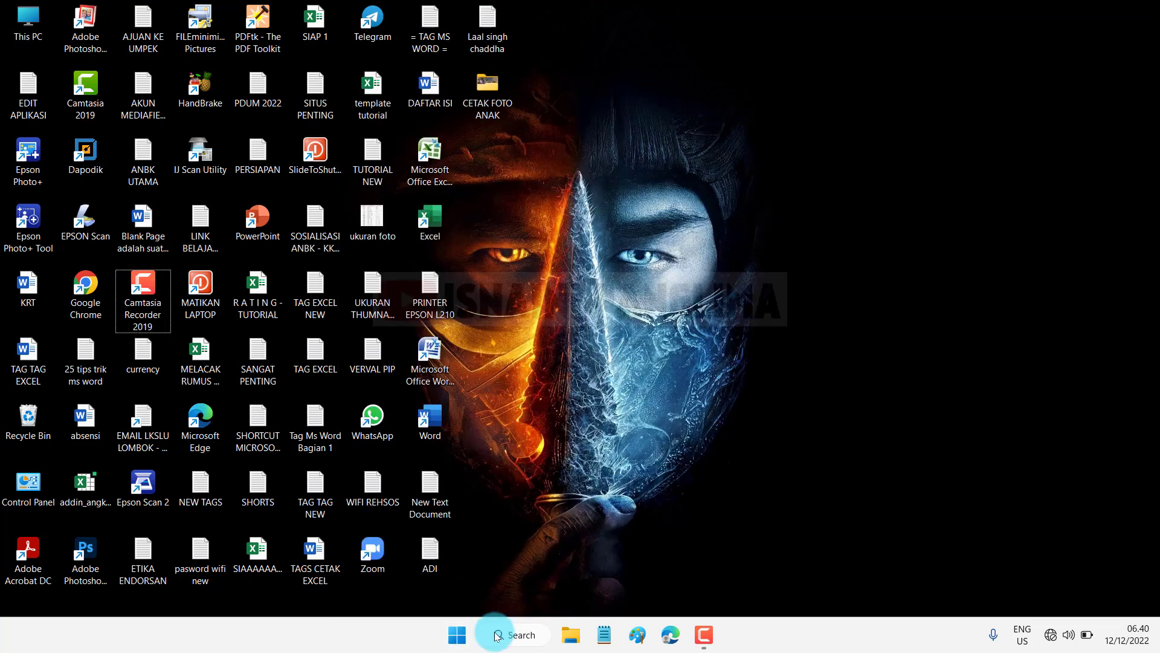
pyautogui.rightClick(458, 638)
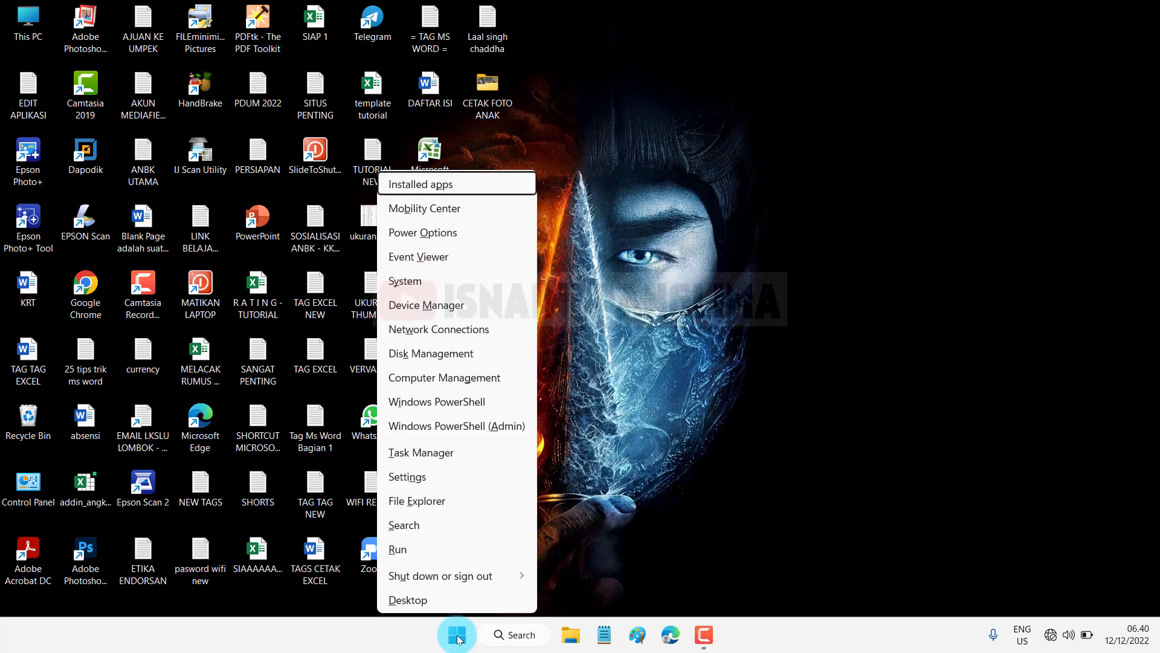
pyautogui.click(410, 282)
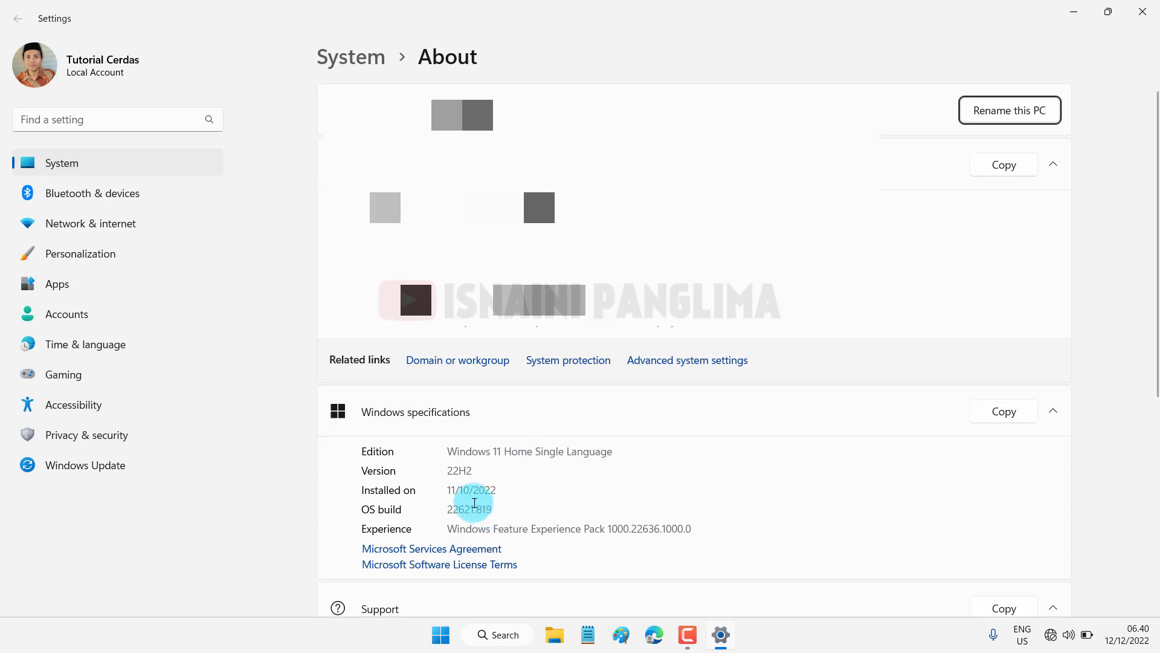
pyautogui.moveTo(449, 451); pyautogui.dragTo(611, 458)
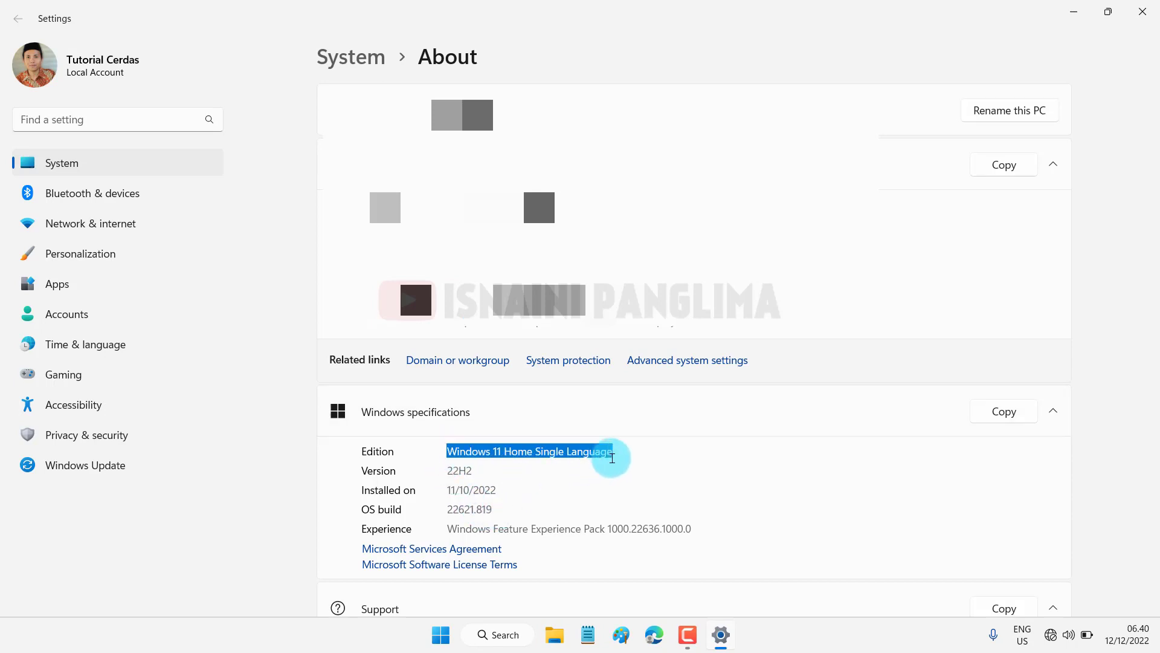
pyautogui.click(1143, 12)
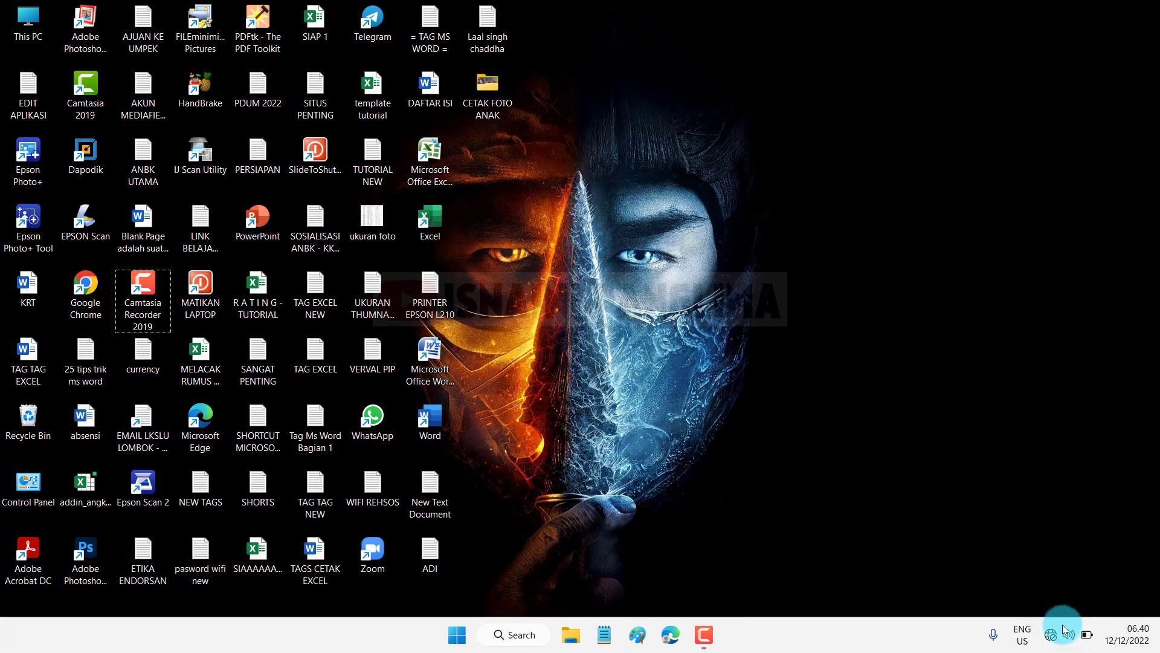
# Turn on Wi-Fi and show the list of available wireless networks.
pyautogui.moveTo(1052, 640)
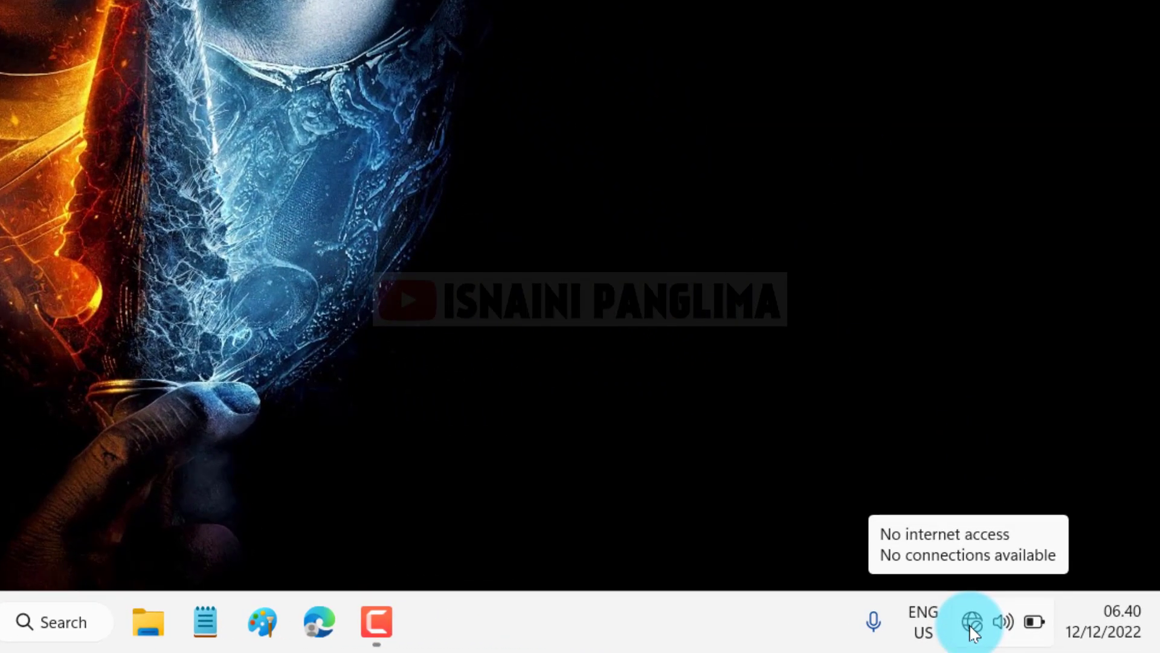
pyautogui.click(972, 629)
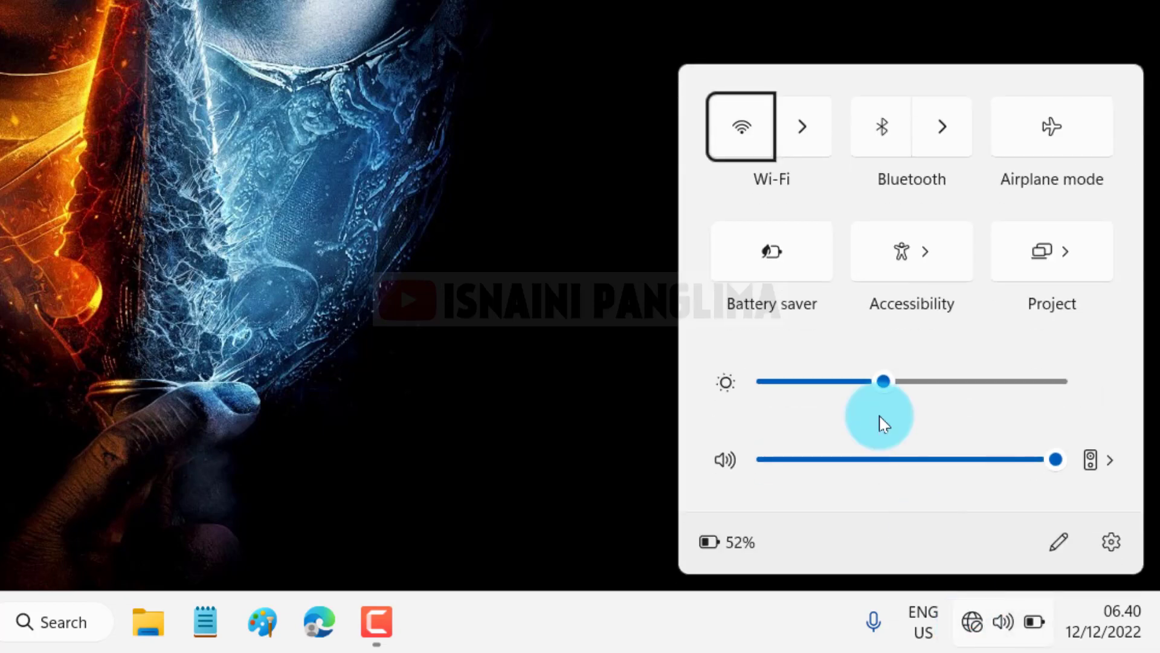
pyautogui.click(734, 128)
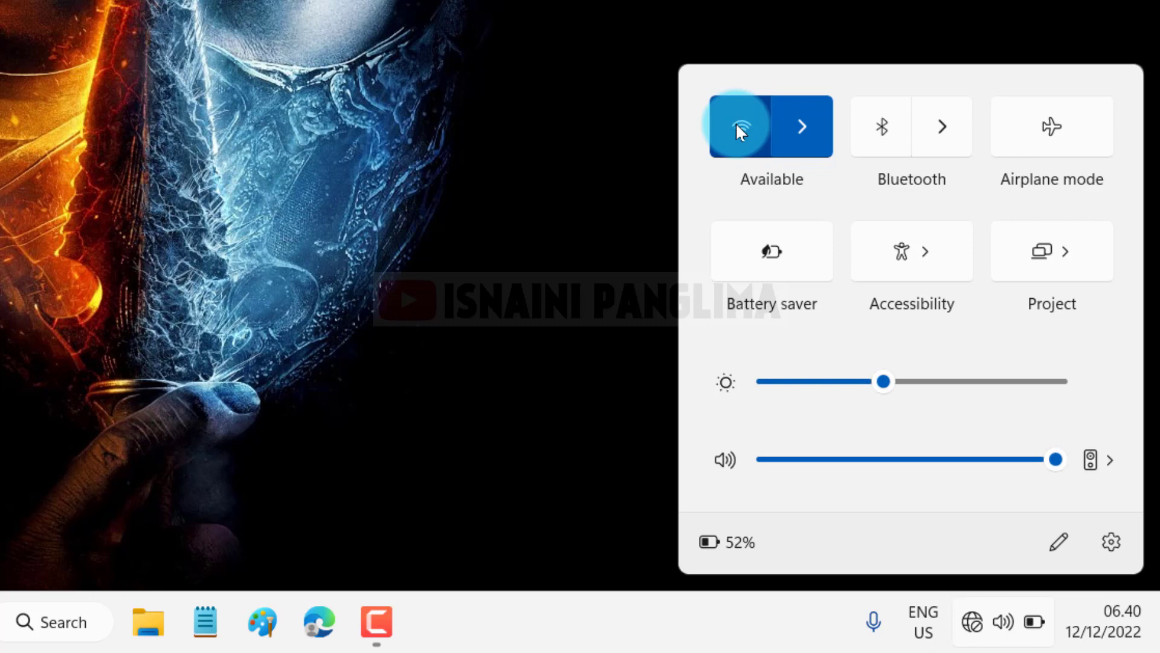
pyautogui.click(802, 128)
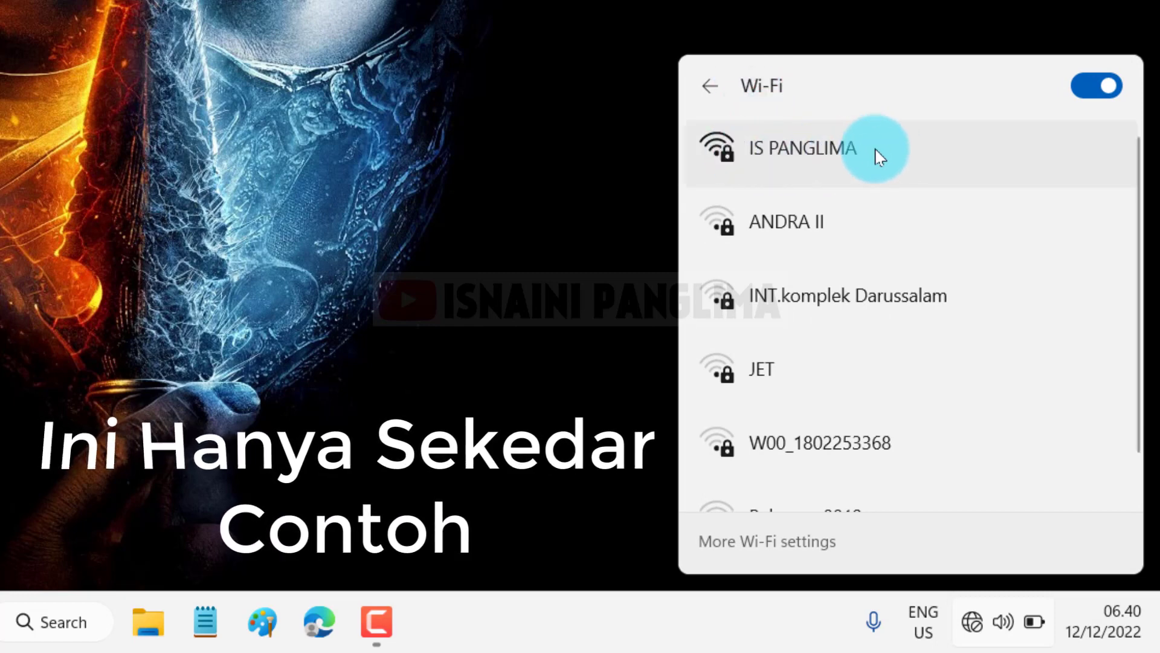
# Connect to the first listed secured Wi-Fi network with automatic connection kept on, entering its network security key.
pyautogui.click(827, 158)
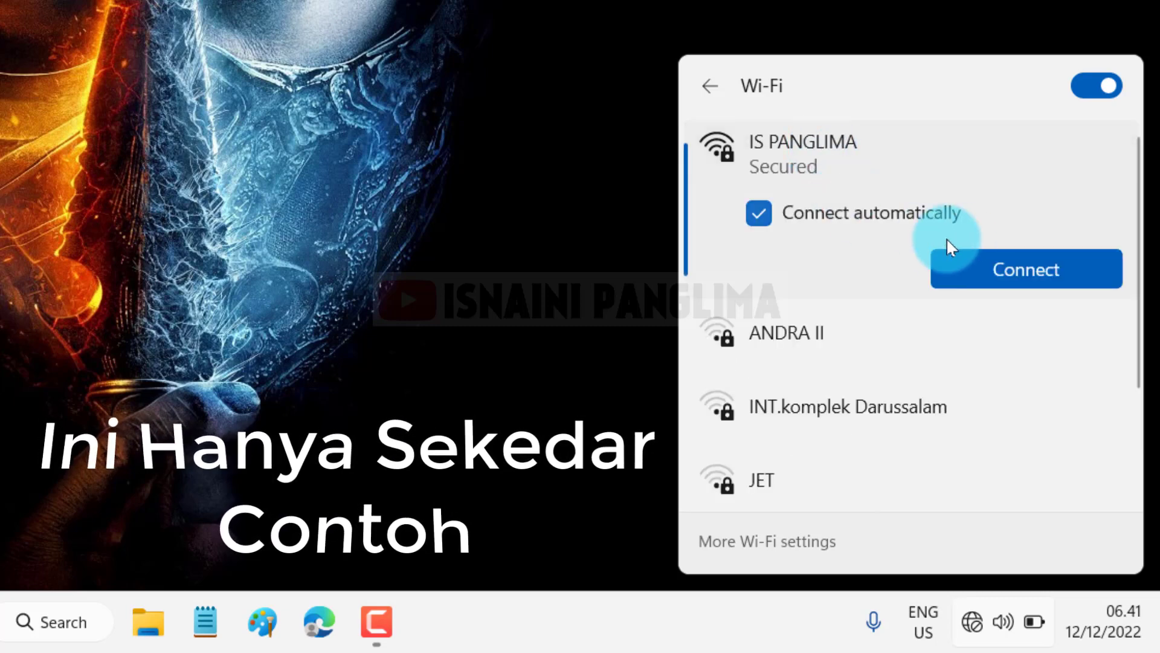
pyautogui.click(997, 281)
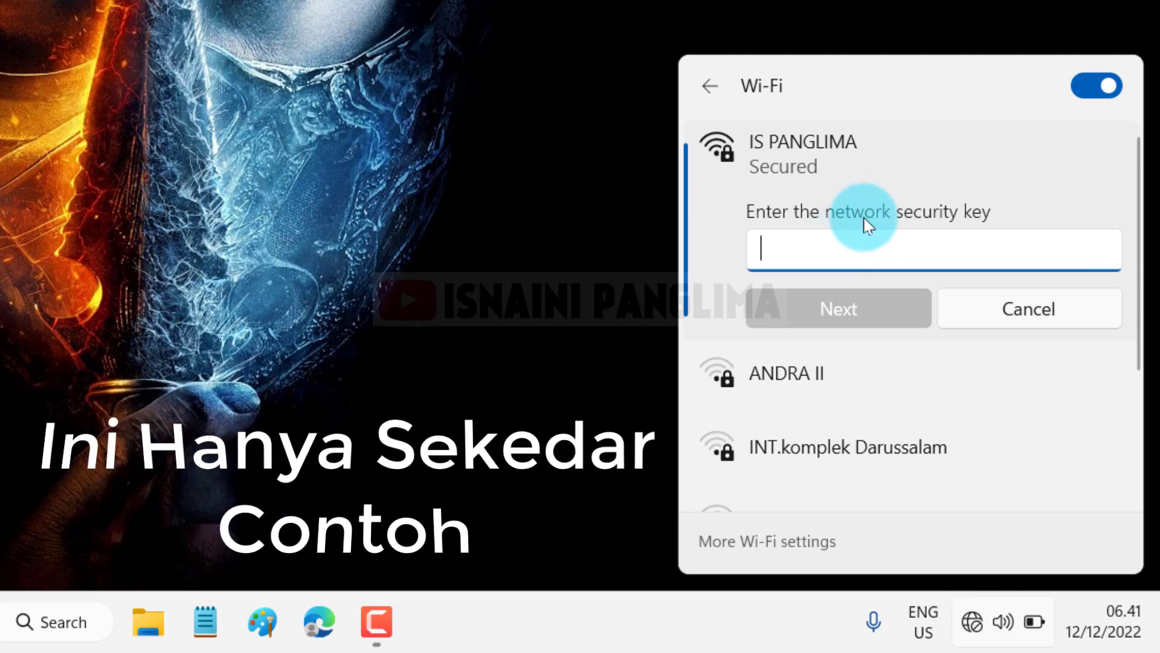
pyautogui.write('*******')
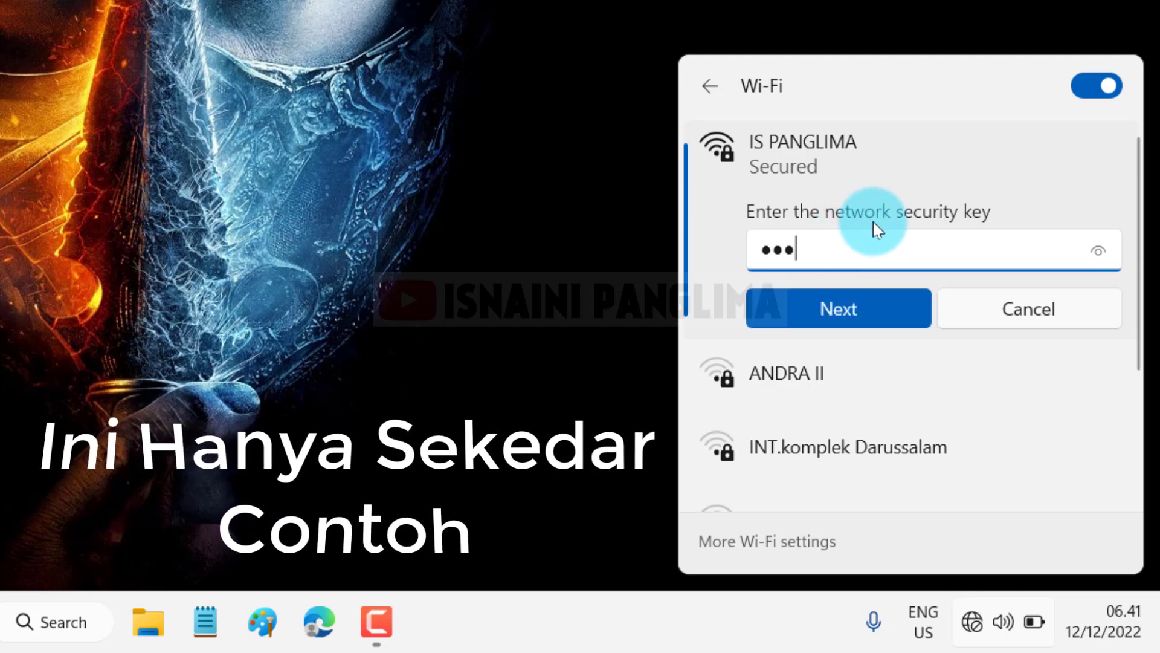
pyautogui.write('******')
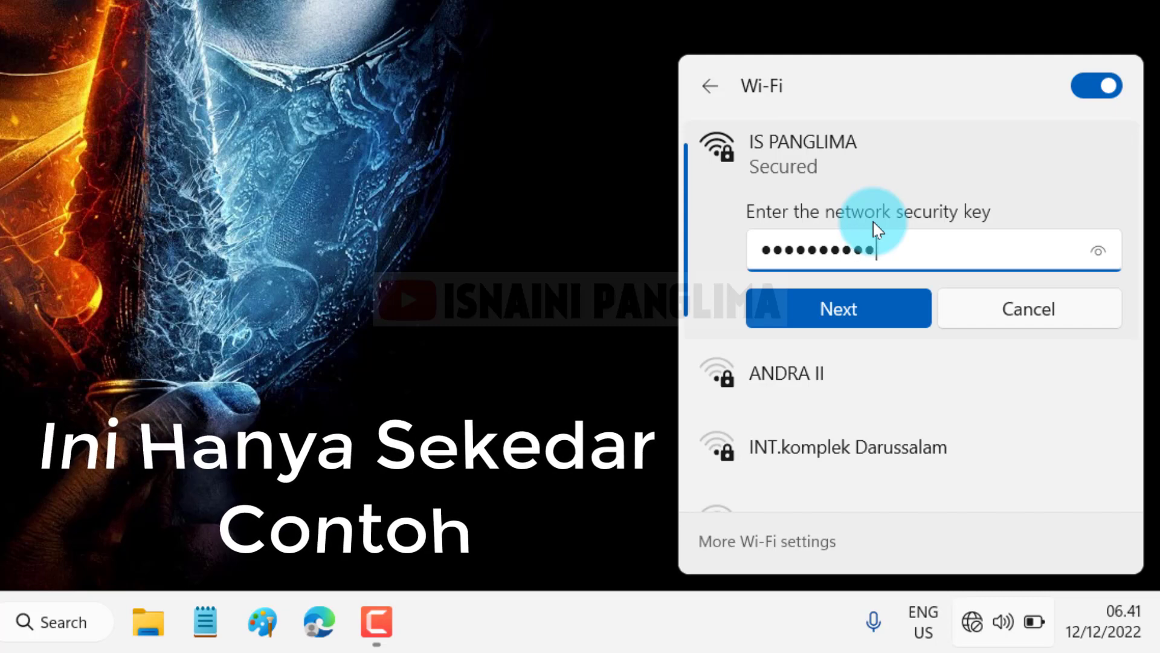
pyautogui.click(1097, 254)
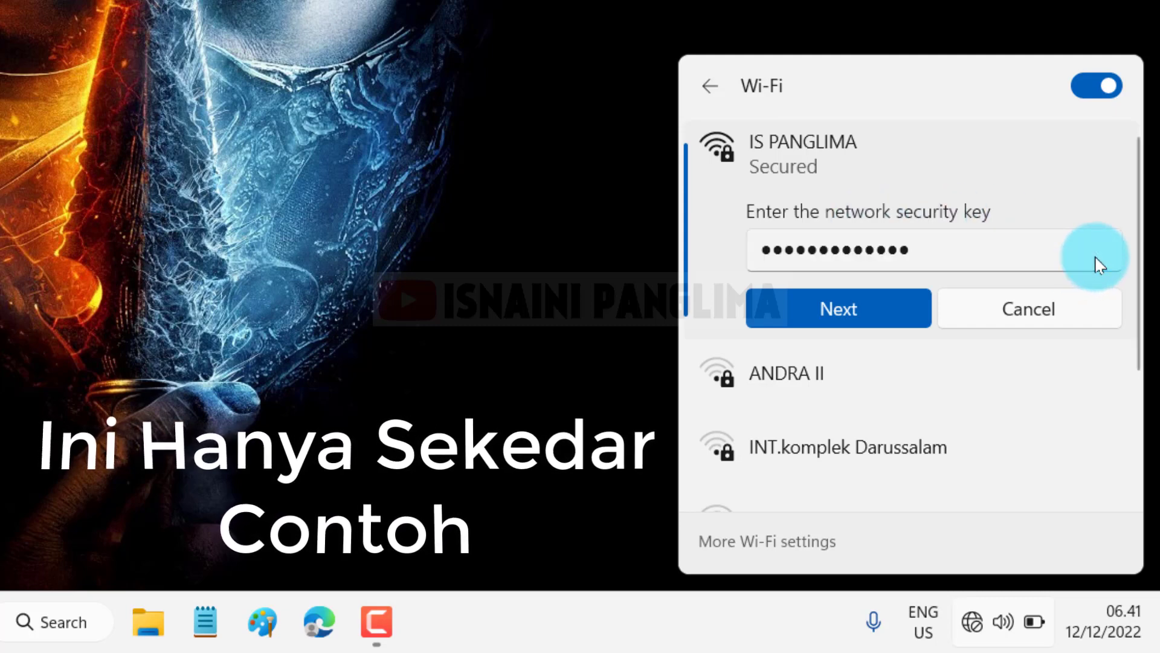
pyautogui.click(954, 240)
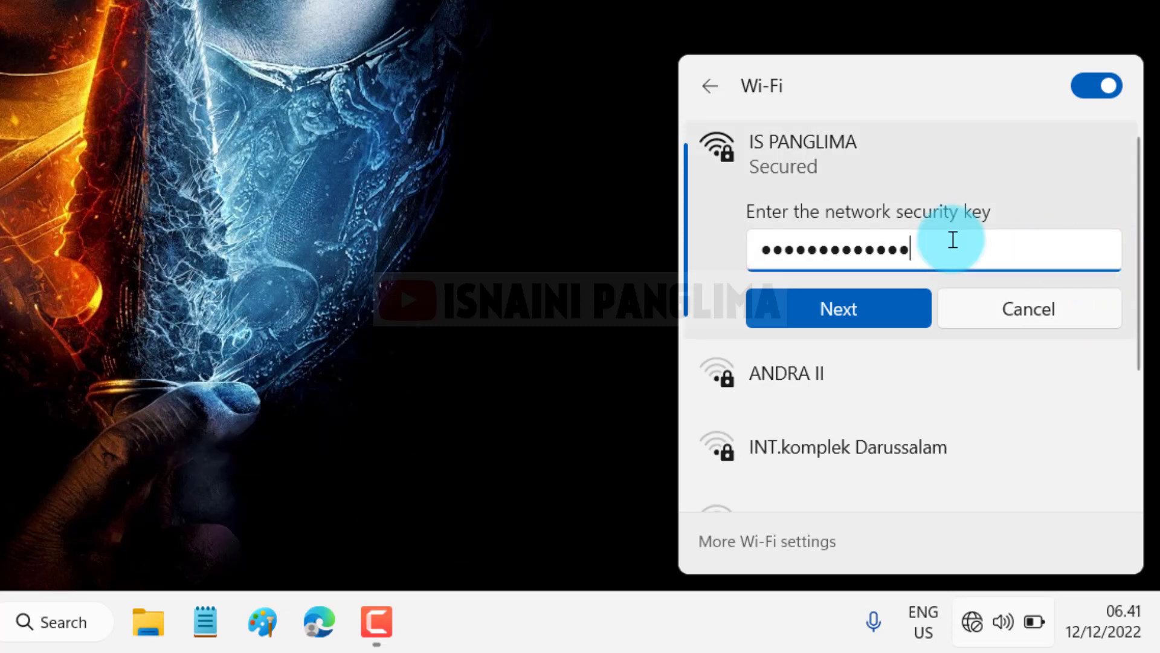
pyautogui.click(874, 313)
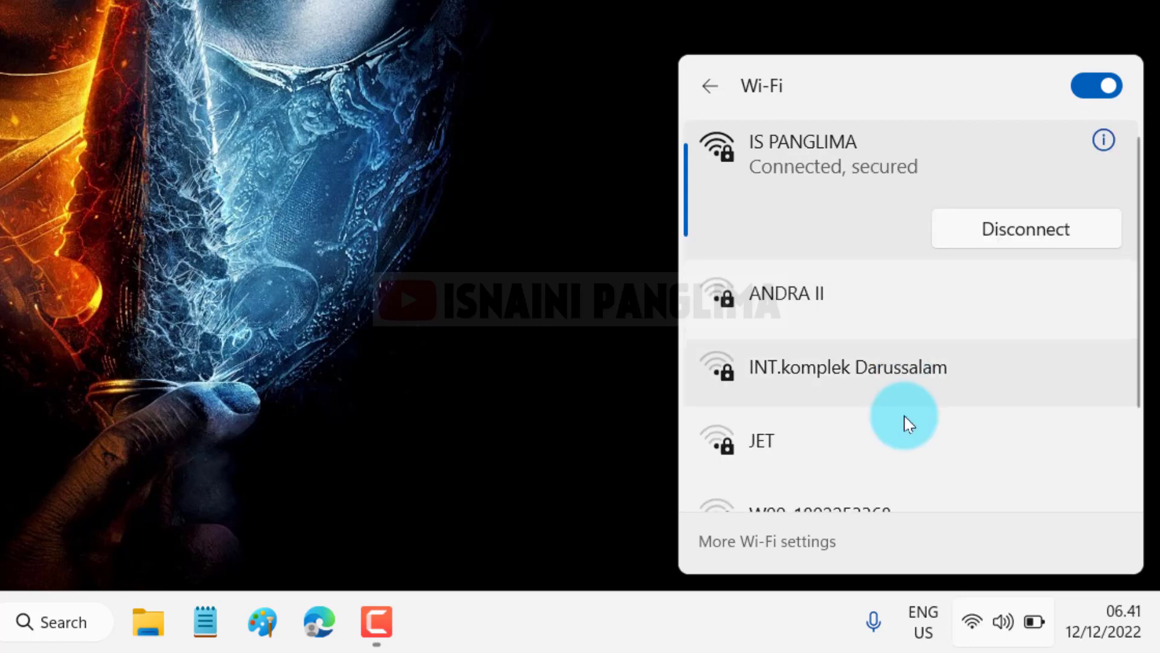
pyautogui.click(1000, 621)
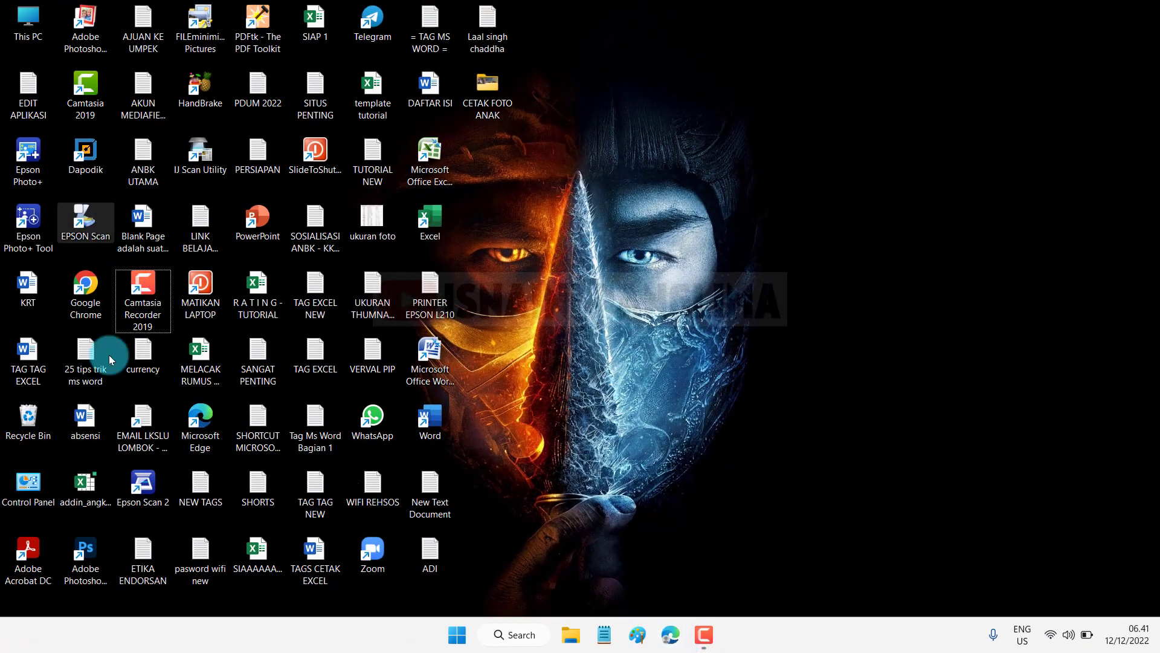
# Test the internet connection by loading YouTube in Google Chrome, and close the browser.
pyautogui.click(85, 302)
pyautogui.doubleClick(85, 301)
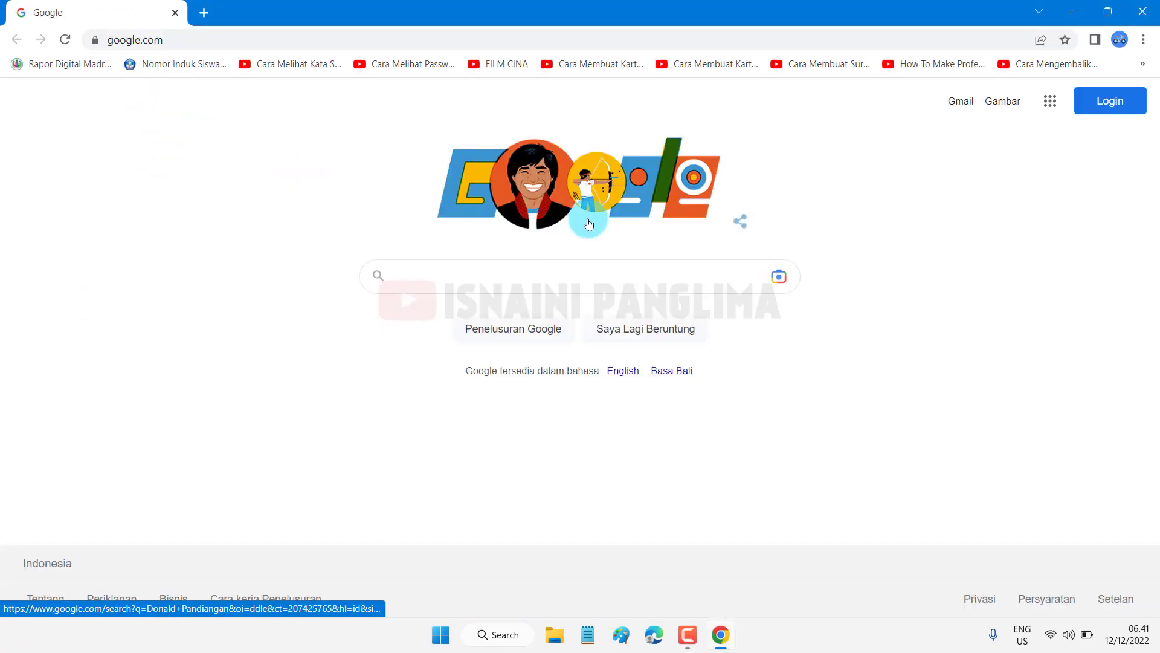
pyautogui.click(282, 42)
pyautogui.write('youtub')
pyautogui.press('Return')
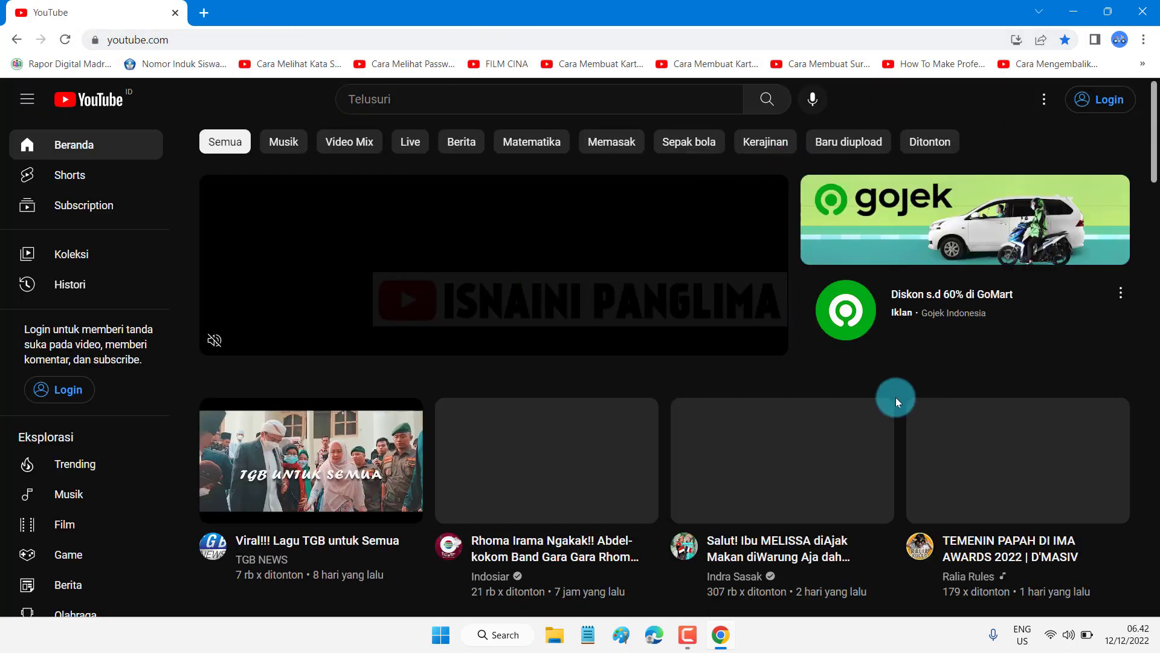
pyautogui.click(1142, 11)
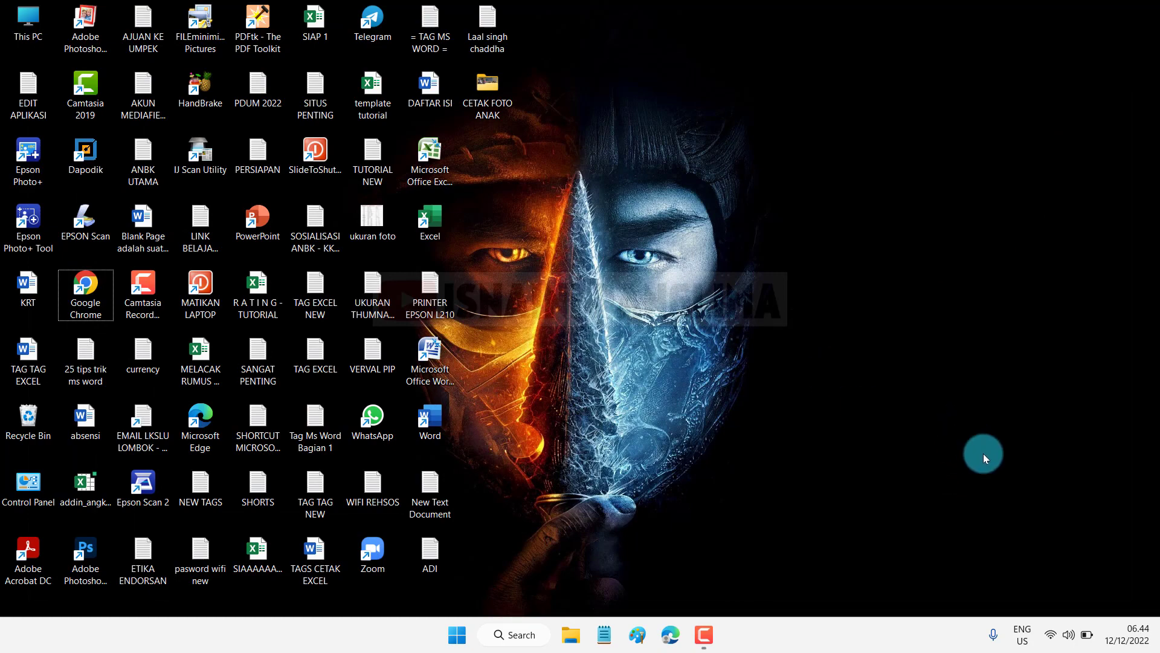
# Examine the options offered for the connected Wi-Fi network in the network list.
pyautogui.click(1063, 635)
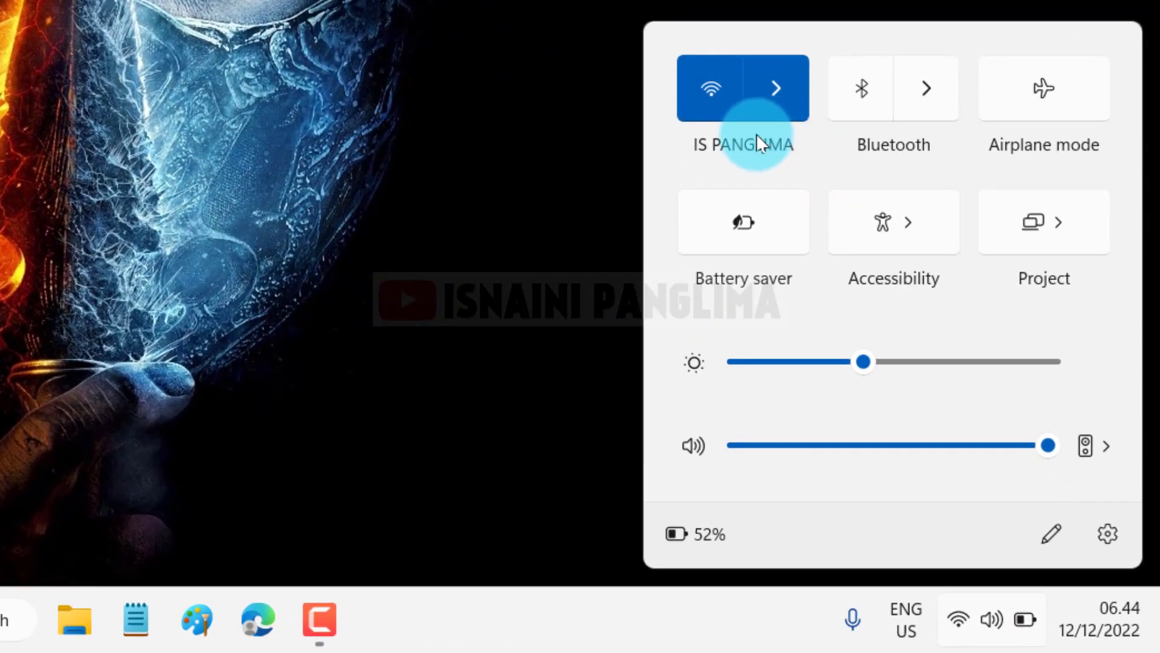
pyautogui.click(778, 97)
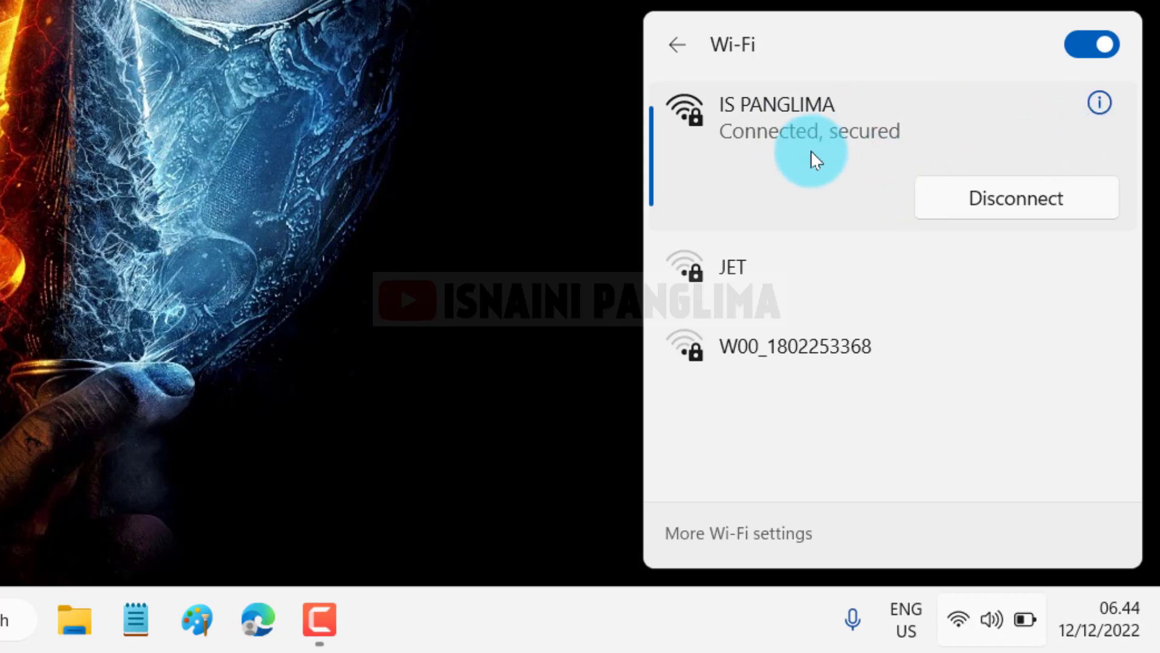
pyautogui.rightClick(798, 136)
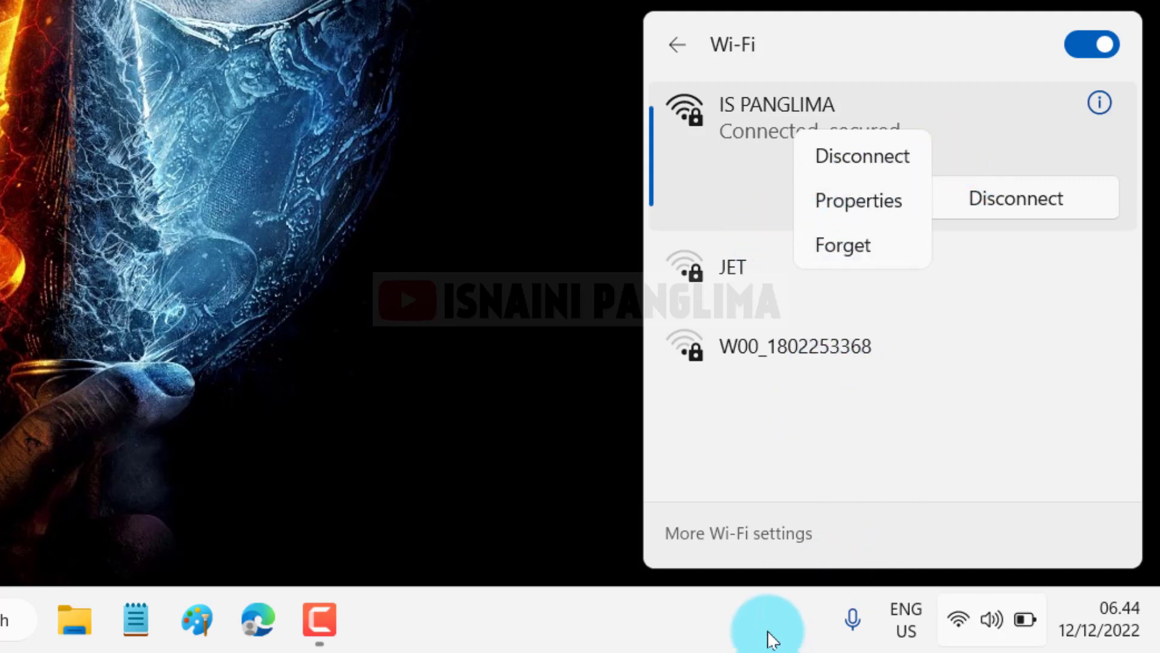
pyautogui.click(916, 632)
pyautogui.click(955, 622)
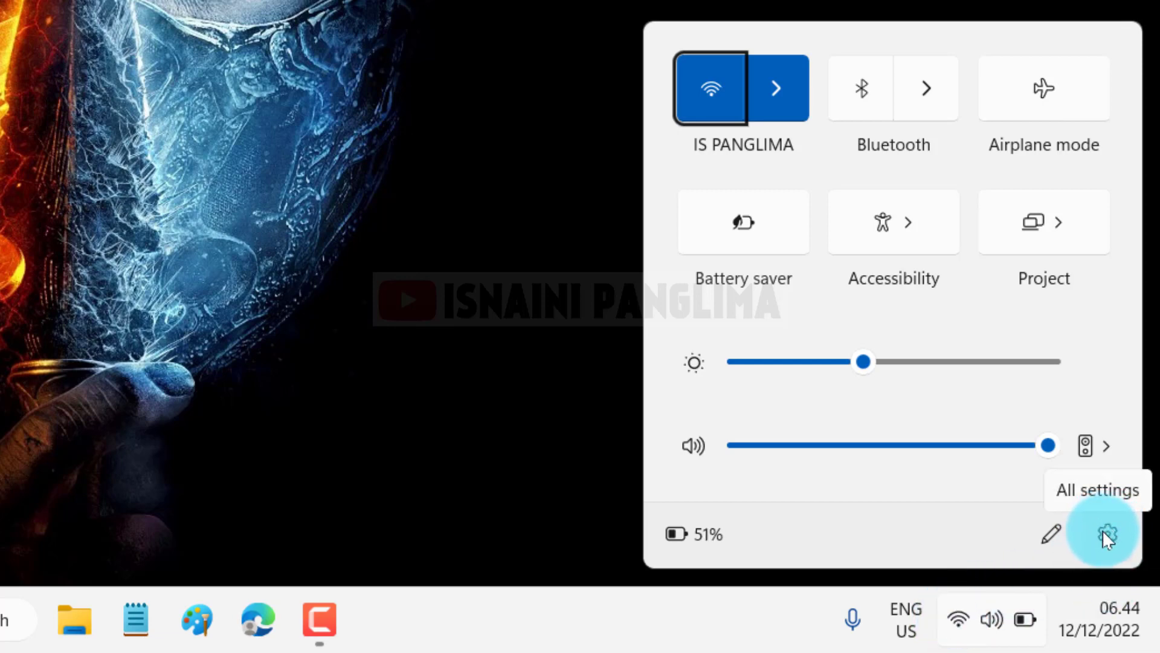
pyautogui.click(1107, 535)
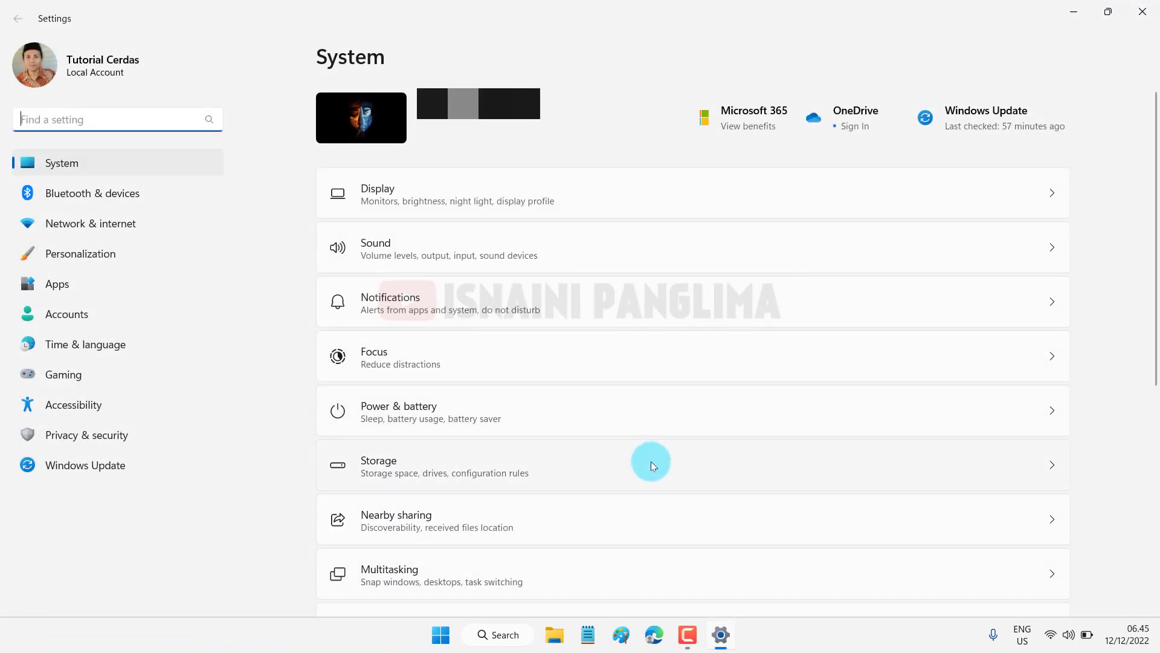
pyautogui.click(1142, 12)
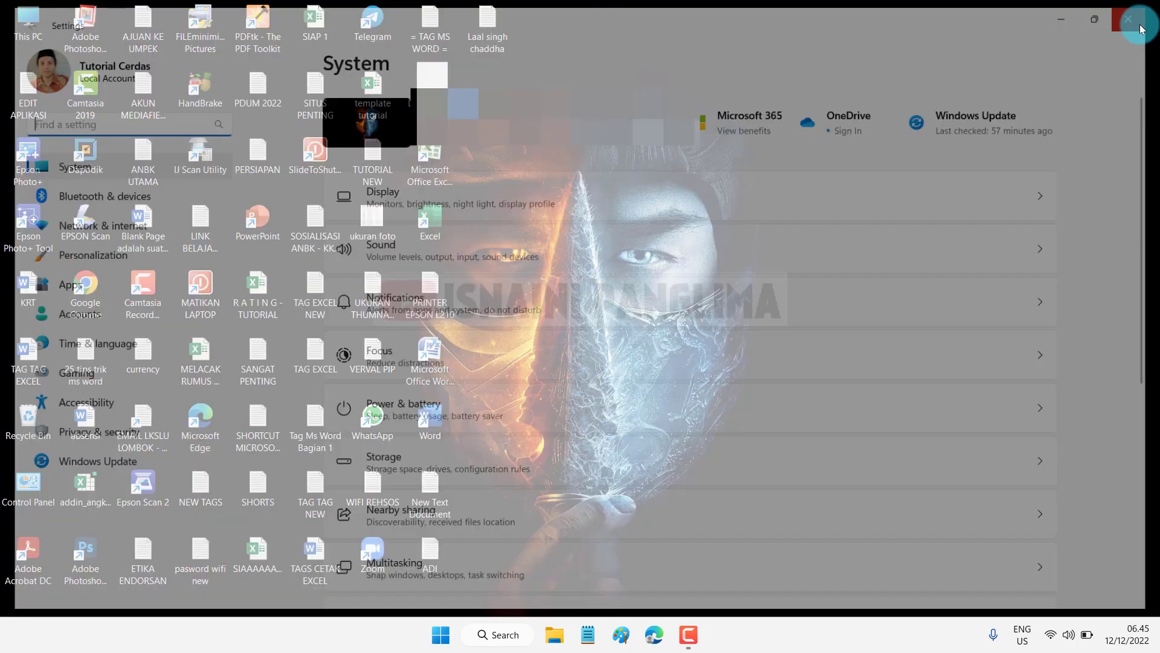
# Open the network adapter options from the advanced network settings in the Windows Settings app.
pyautogui.click(457, 643)
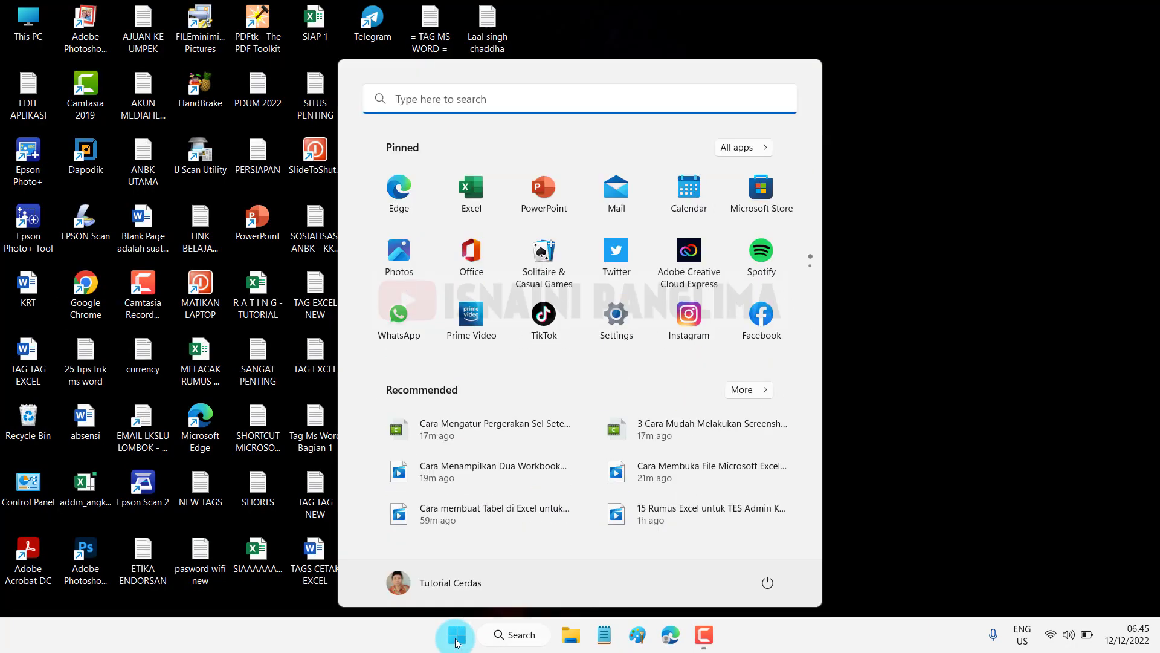
pyautogui.click(620, 336)
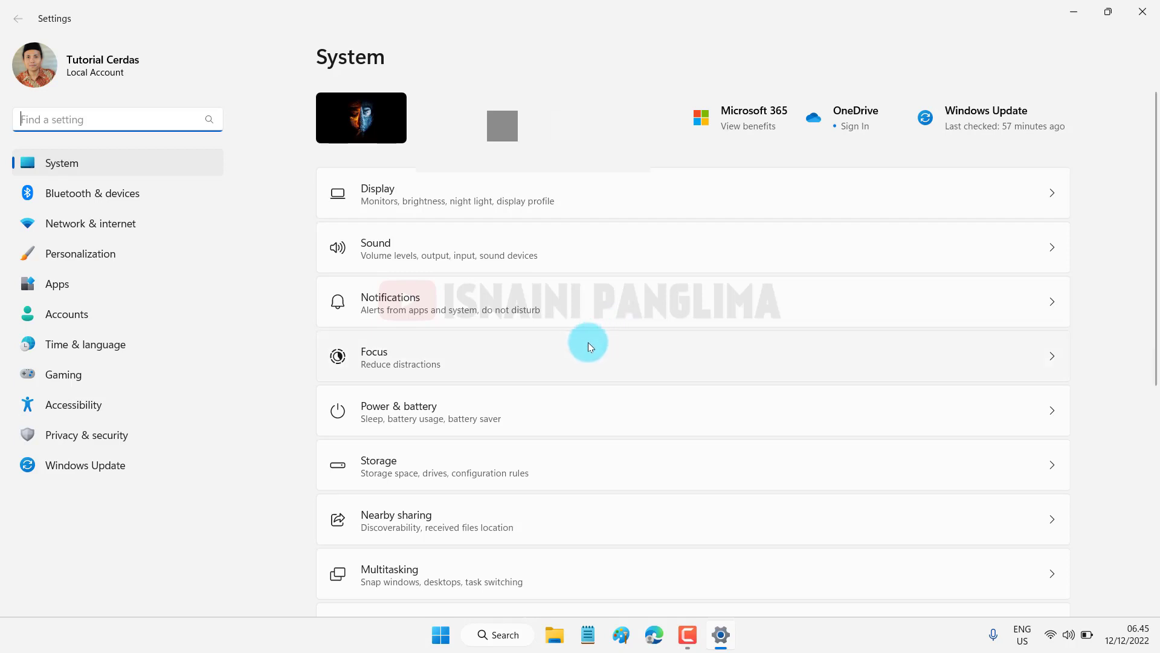
pyautogui.click(106, 226)
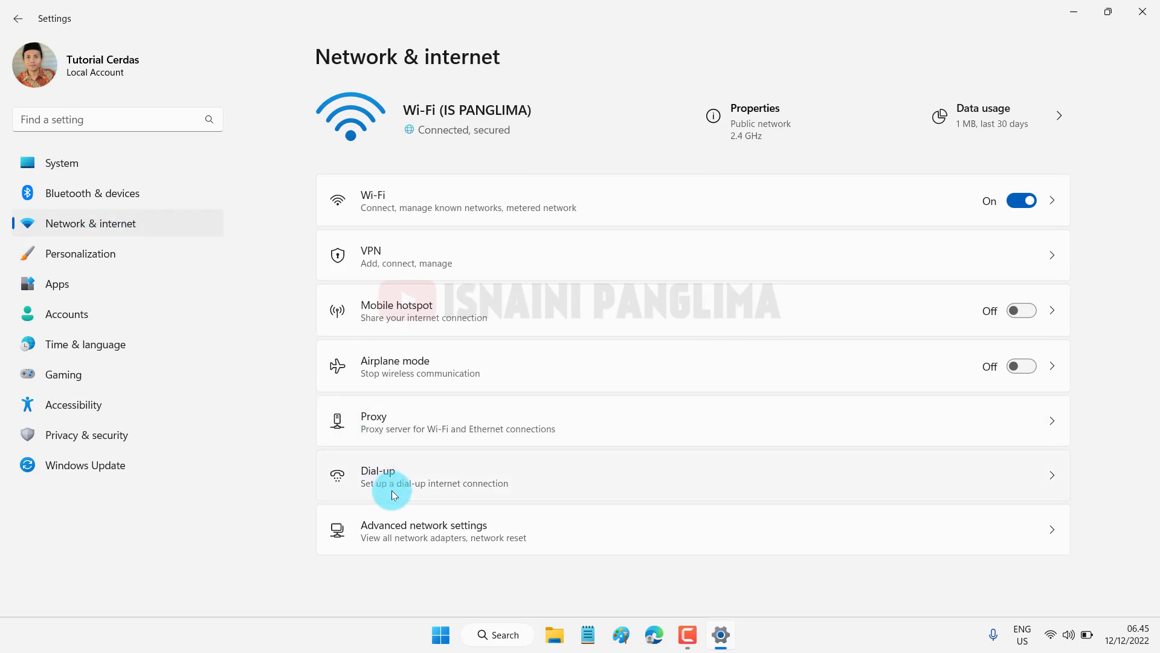
pyautogui.click(409, 535)
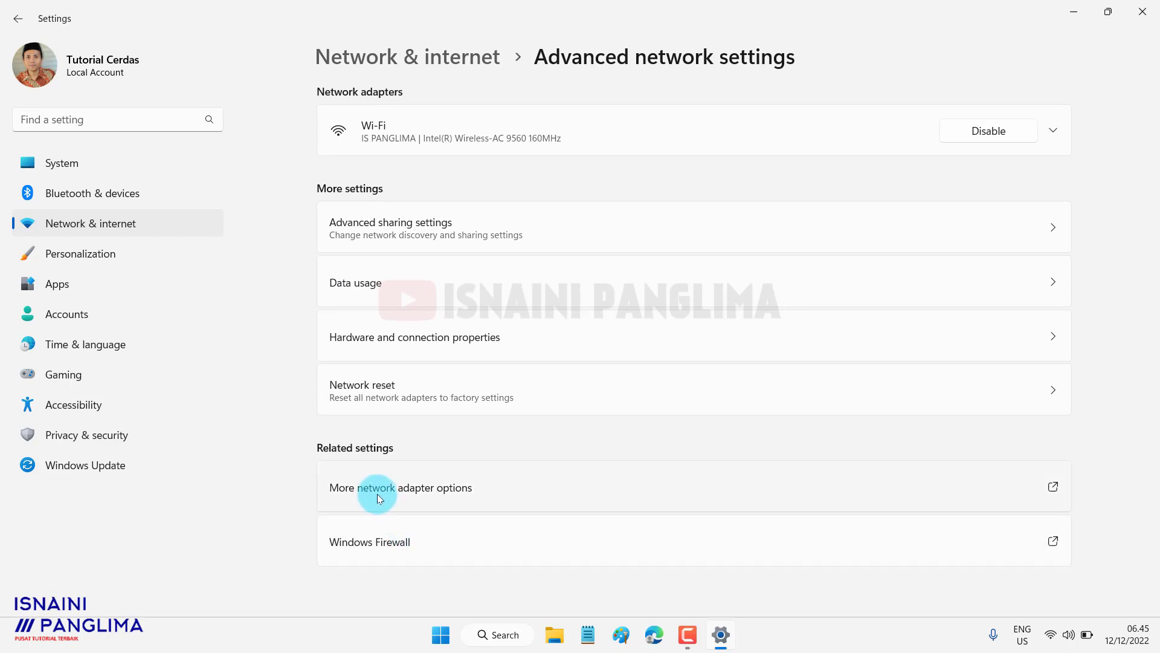
pyautogui.click(448, 486)
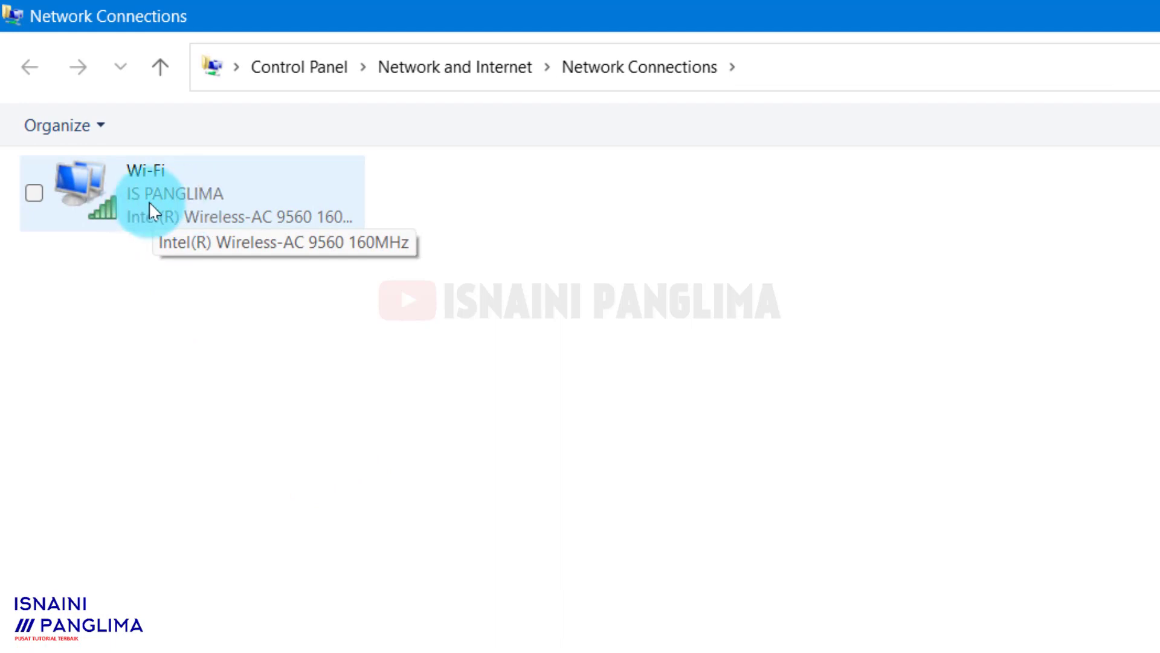
# Open the Wi-Fi adapter's status and display the security properties of its wireless network.
pyautogui.rightClick(160, 196)
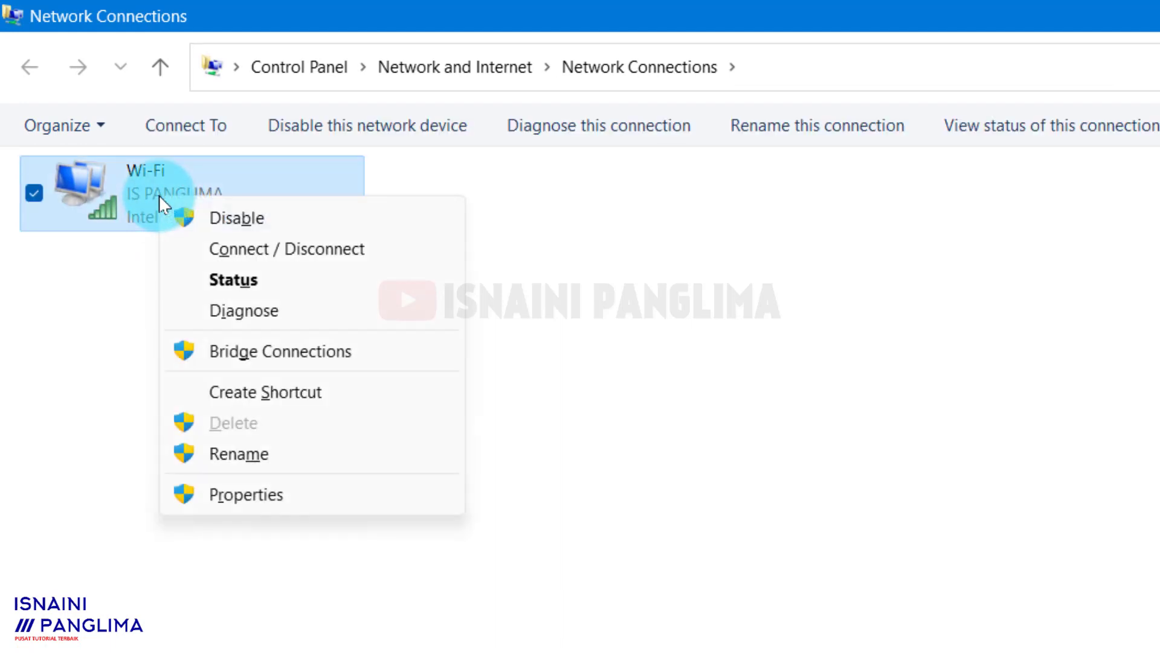
pyautogui.click(266, 280)
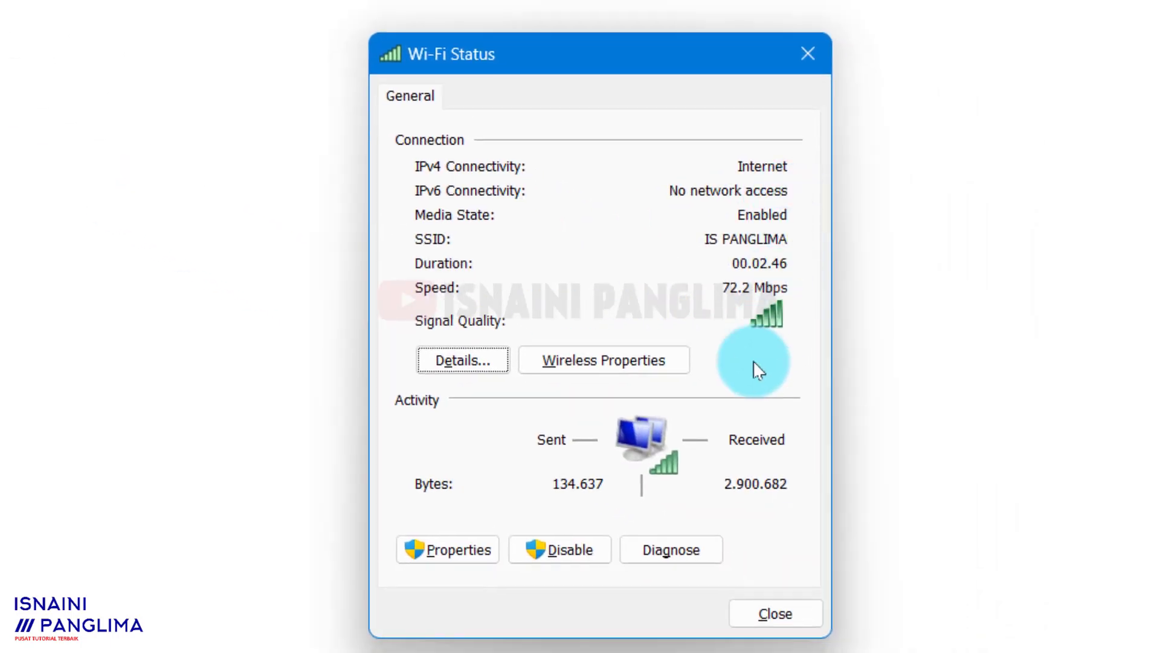
pyautogui.click(620, 359)
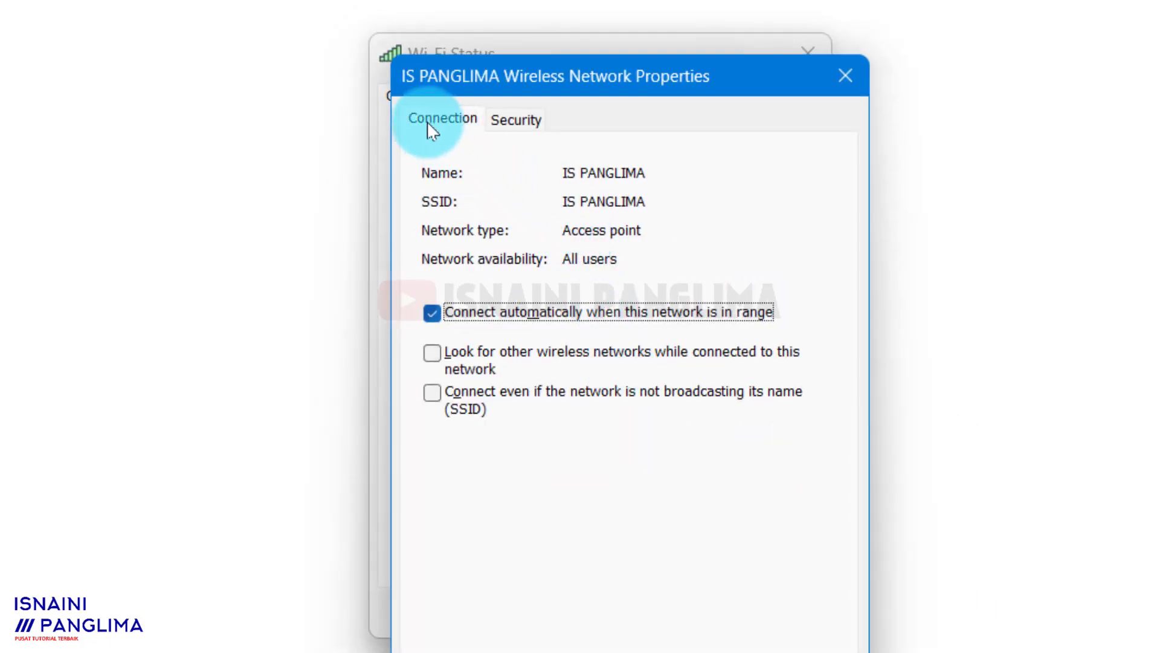
pyautogui.click(531, 124)
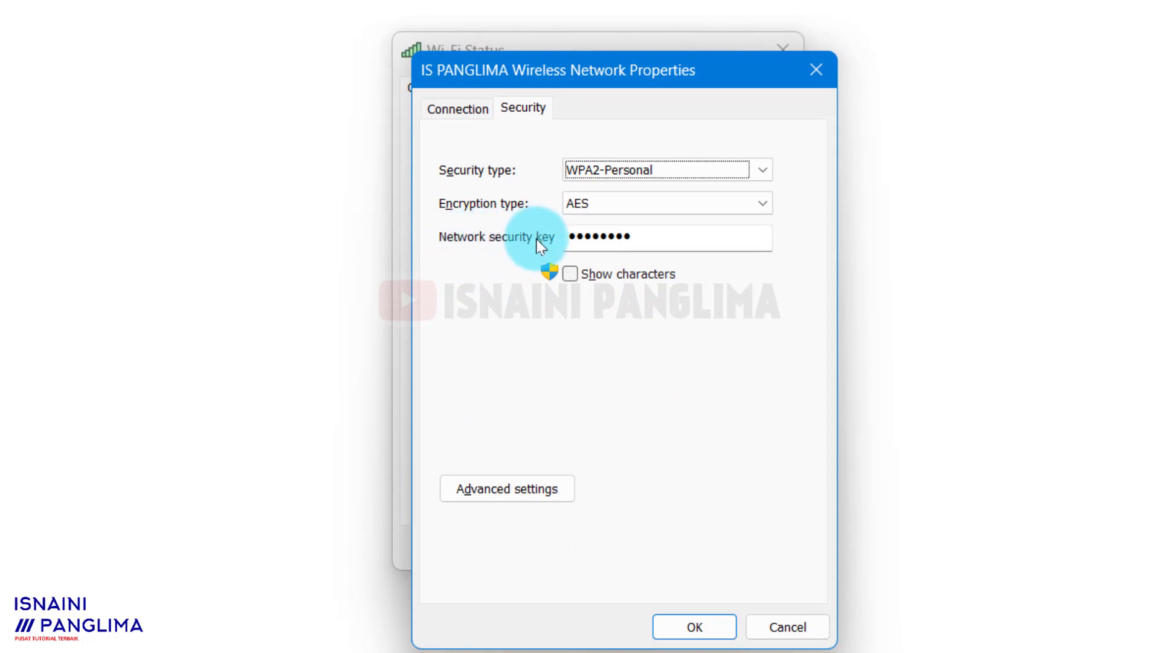
# Reveal the characters of the network security key, then accept the properties and close the Wi-Fi status.
pyautogui.click(571, 276)
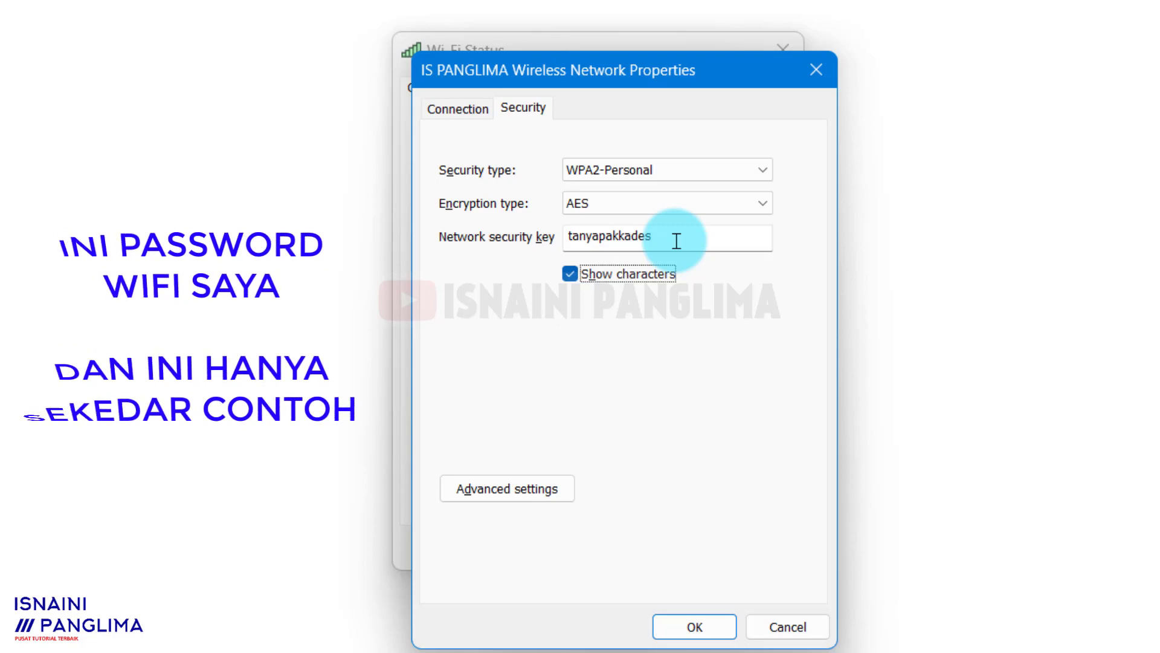
pyautogui.click(715, 633)
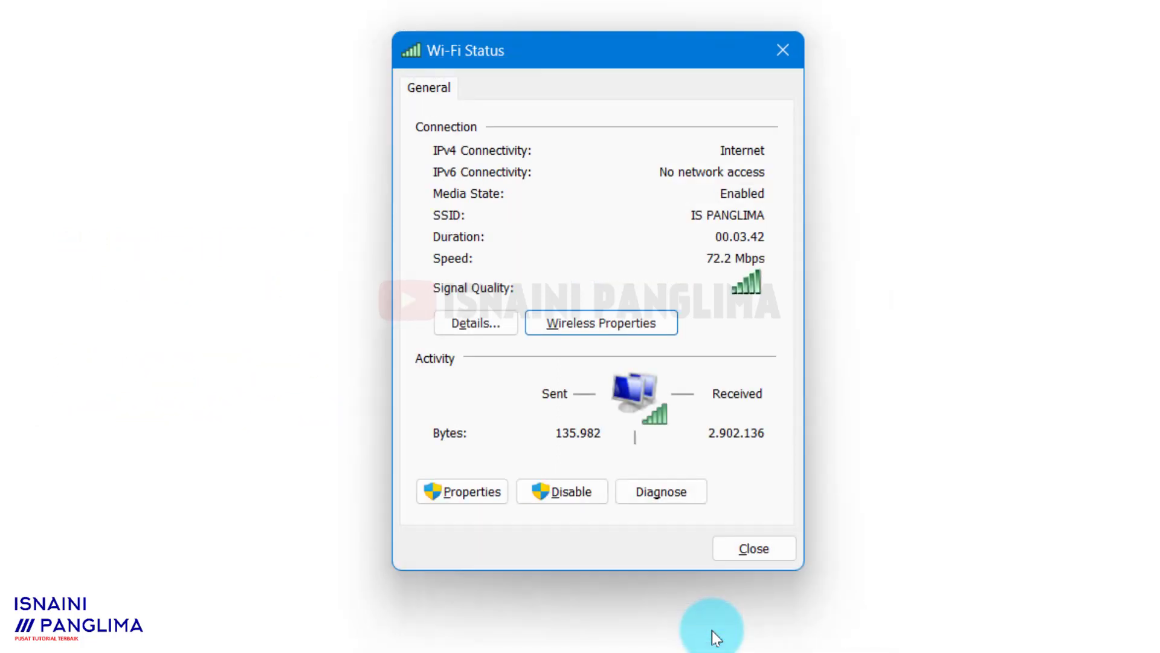
pyautogui.click(756, 557)
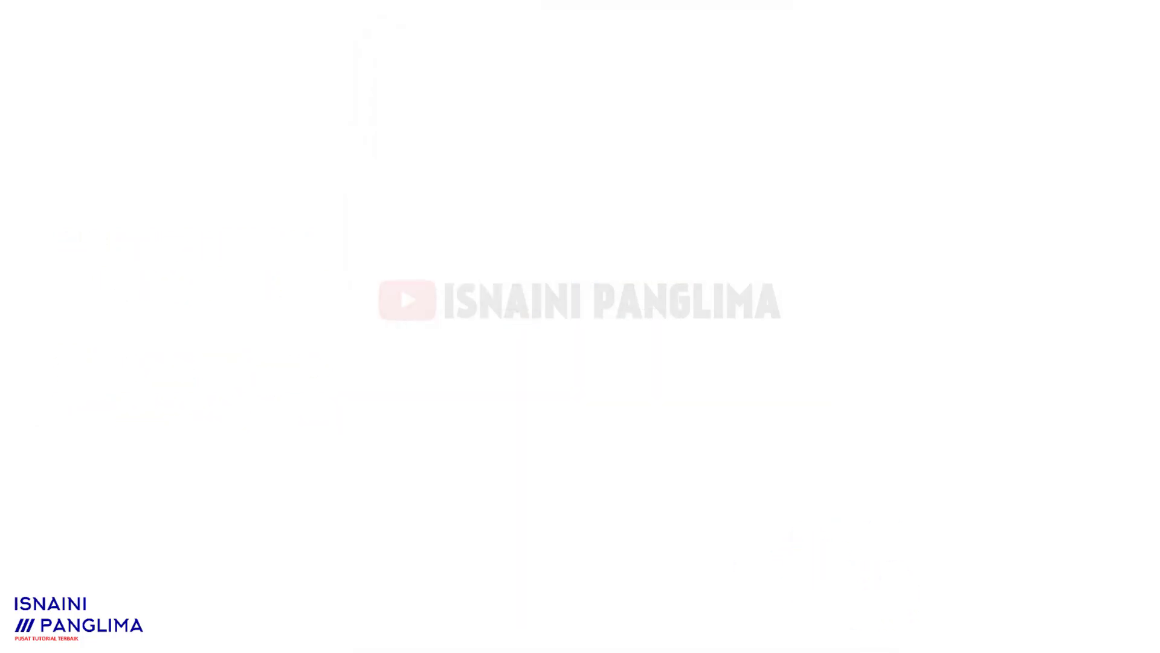